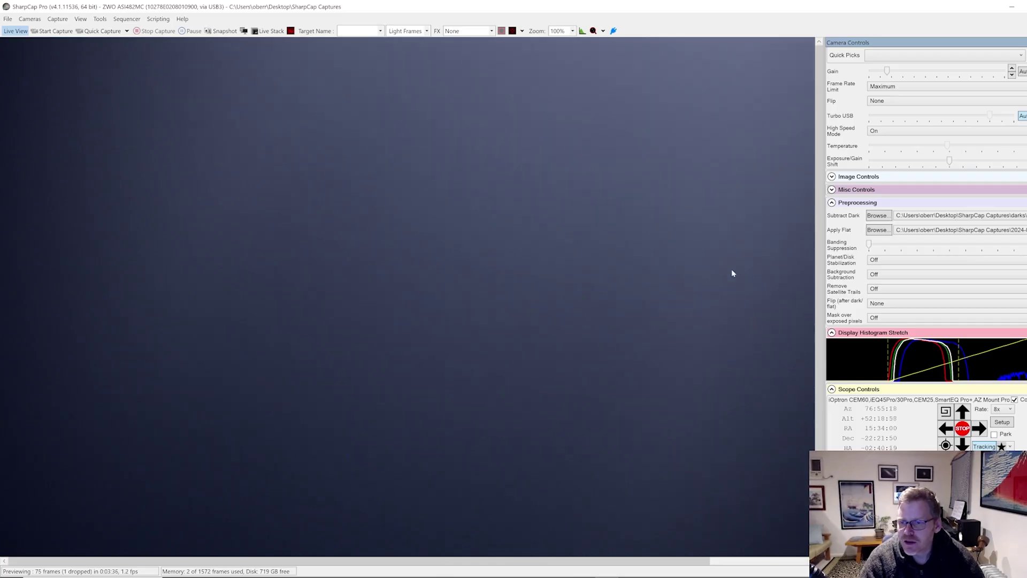
# - Keep the Scope Controls slew rate at 8x and switch over to Stellarium
pyautogui.scroll(3, 926, 246)
pyautogui.scroll(-1, 925, 246)
pyautogui.scroll(1, 926, 246)
pyautogui.scroll(-3, 925, 246)
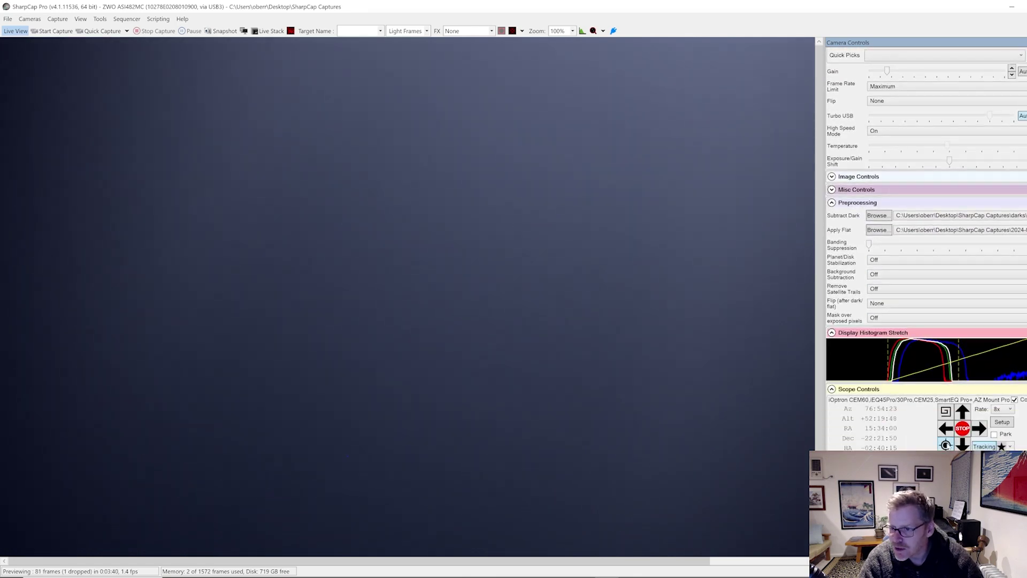
pyautogui.click(1004, 409)
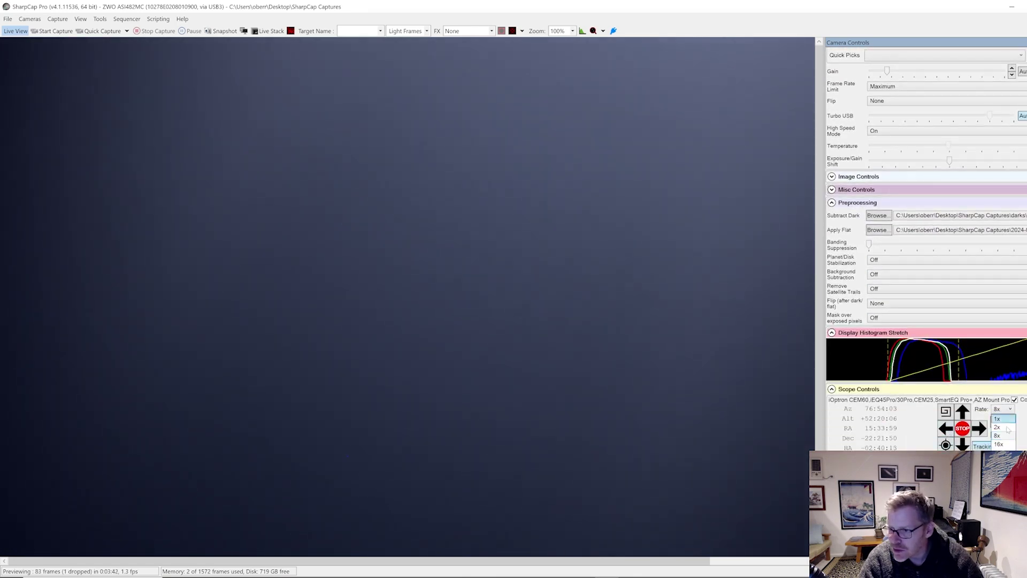
pyautogui.click(997, 435)
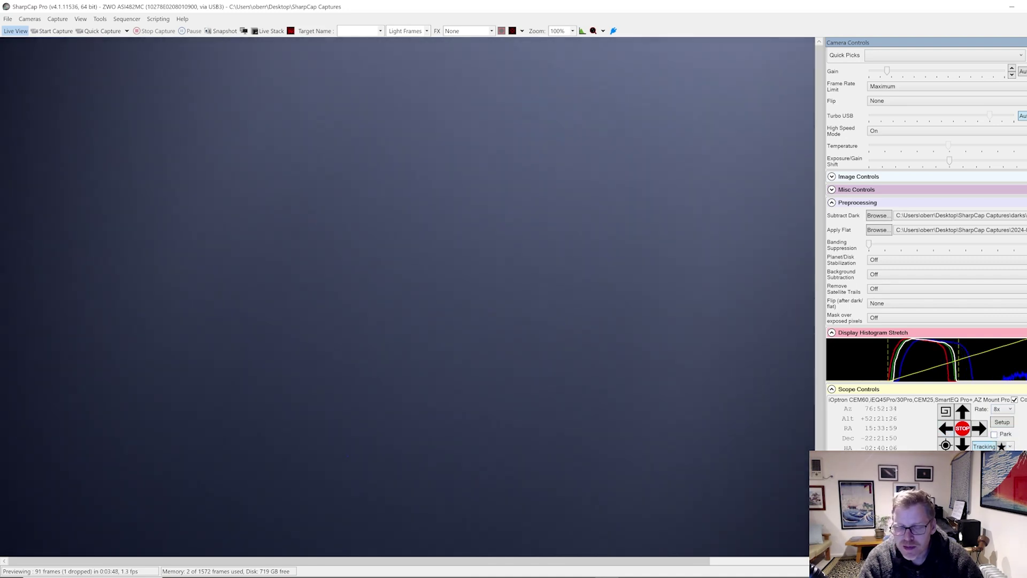
pyautogui.hotkey('alt', 'Tab')
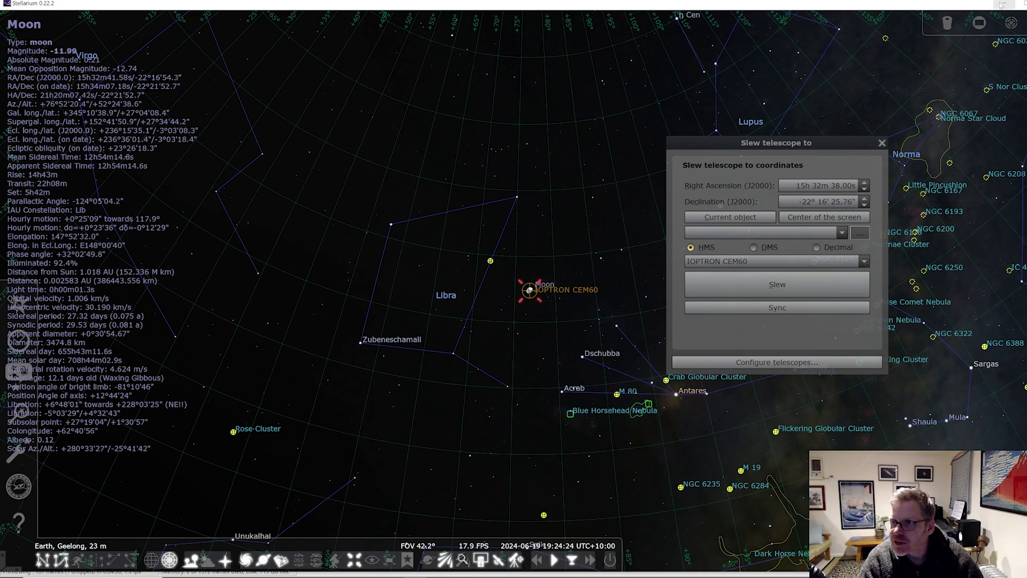
# - Confirm the IOPTRON CEM60 reticle is on the Moon in Libra, then return to SharpCap
pyautogui.hotkey('alt', 'Tab')
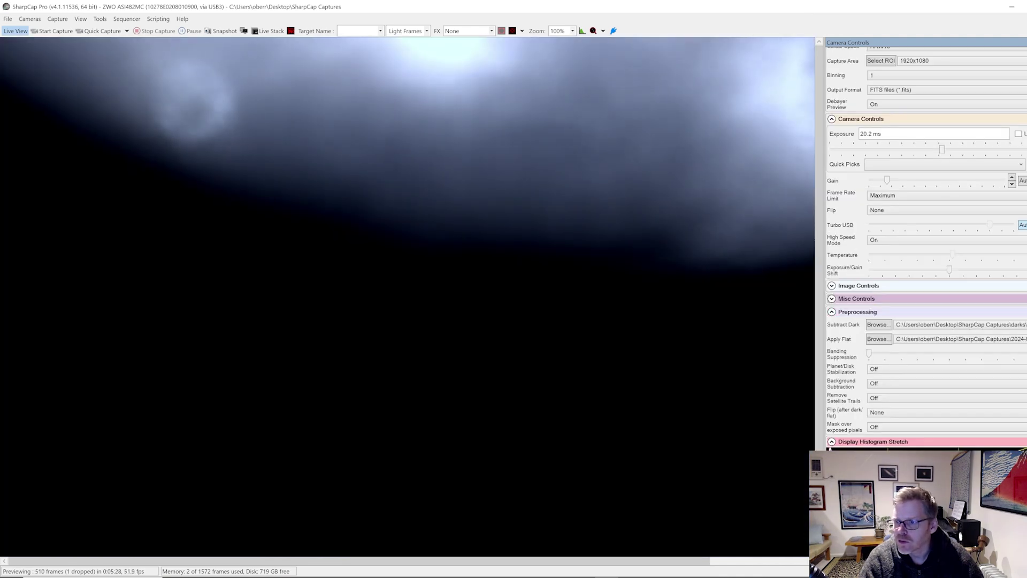
# - Slew the mount with the right arrow in Scope Controls until the Moon appears
pyautogui.scroll(2, 926, 246)
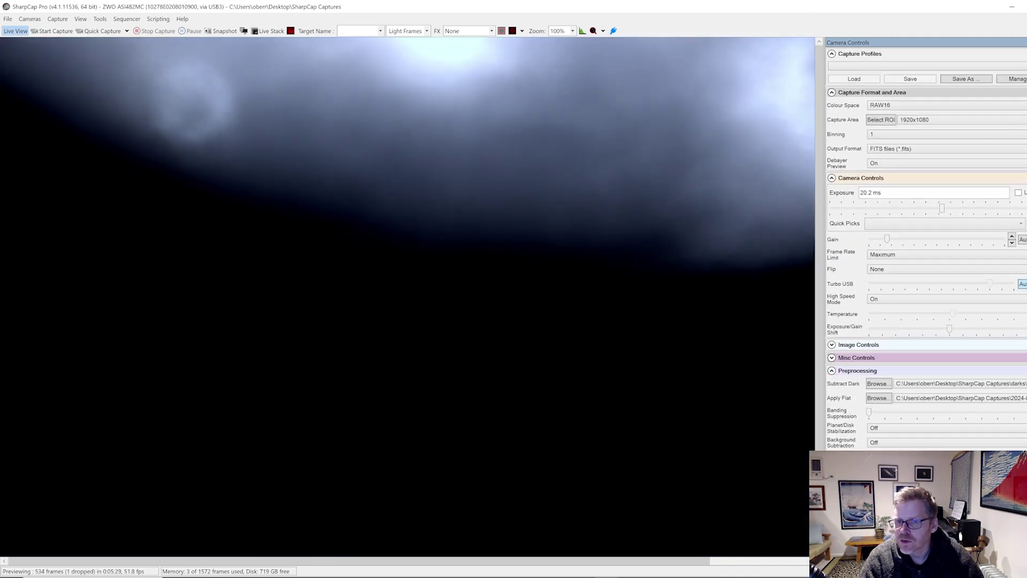
pyautogui.scroll(-5, 925, 247)
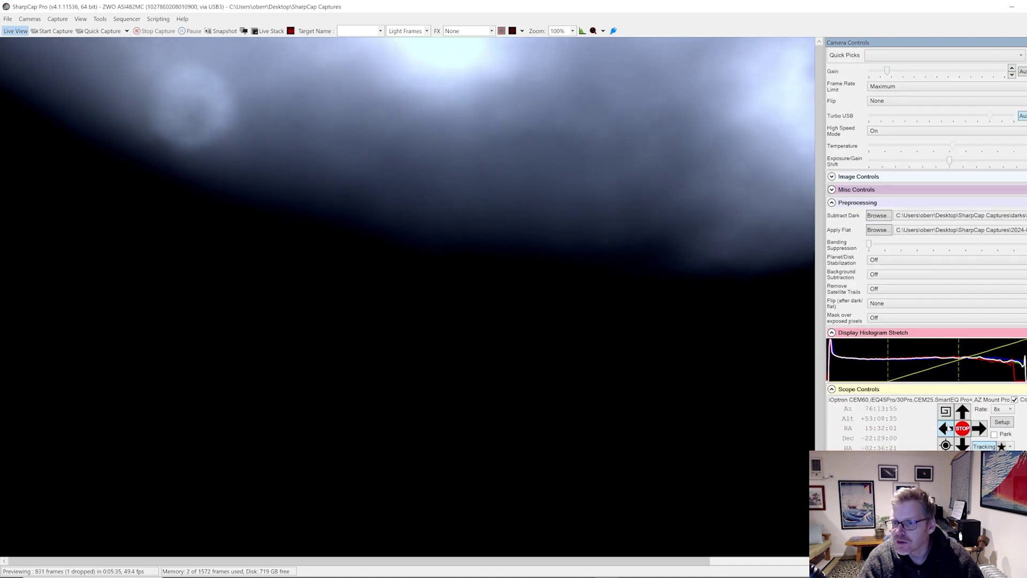
pyautogui.click(978, 430)
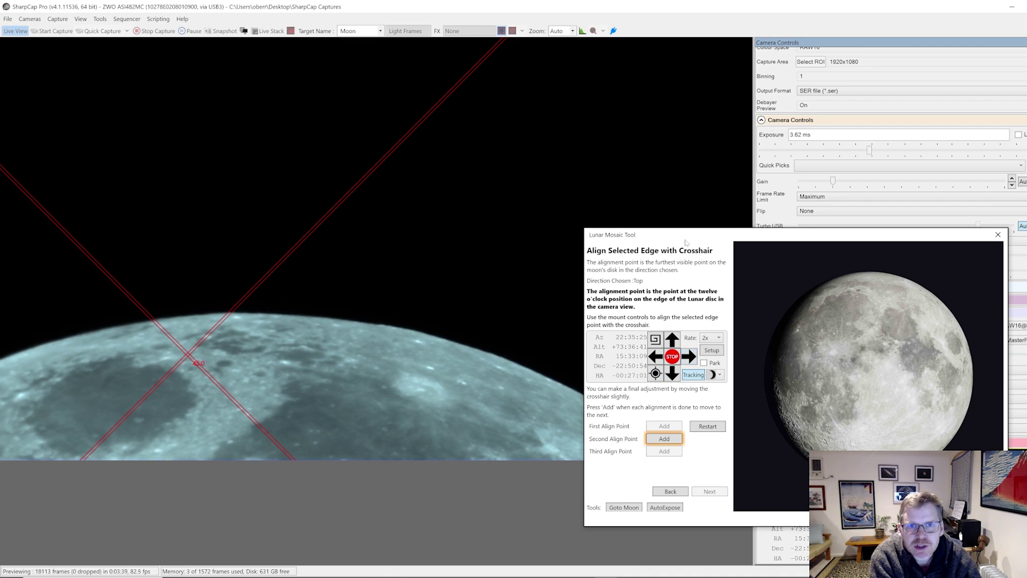
# - Slew the Moon's top limb onto the crosshair and record the second alignment point
pyautogui.moveTo(686, 243); pyautogui.dragTo(673, 227)
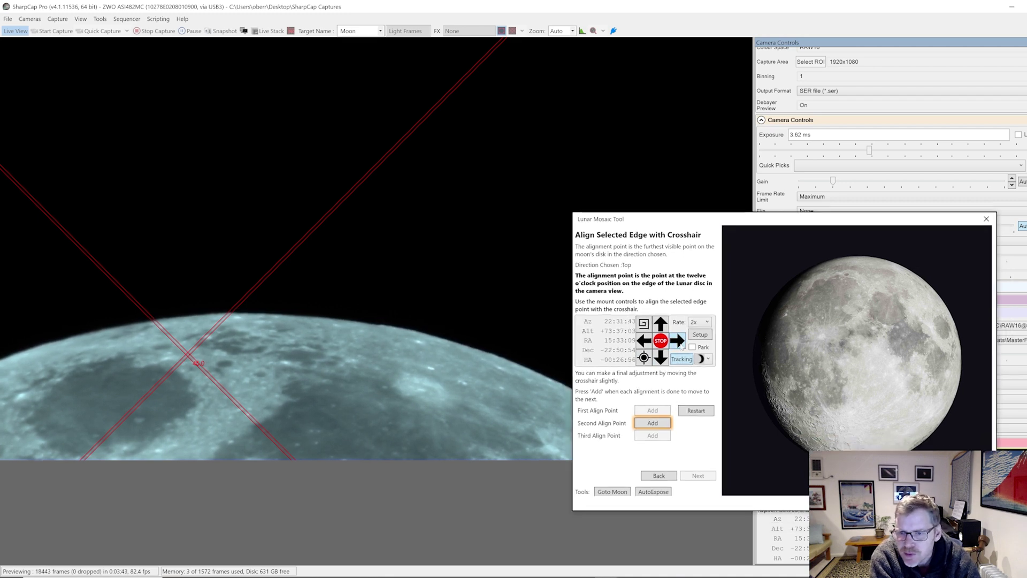
pyautogui.click(679, 343)
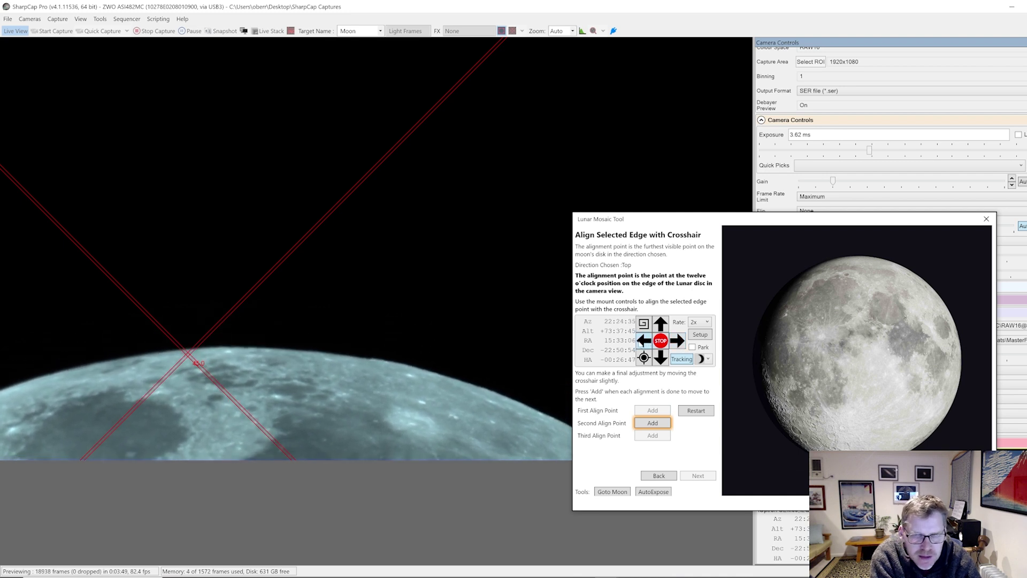
pyautogui.click(661, 325)
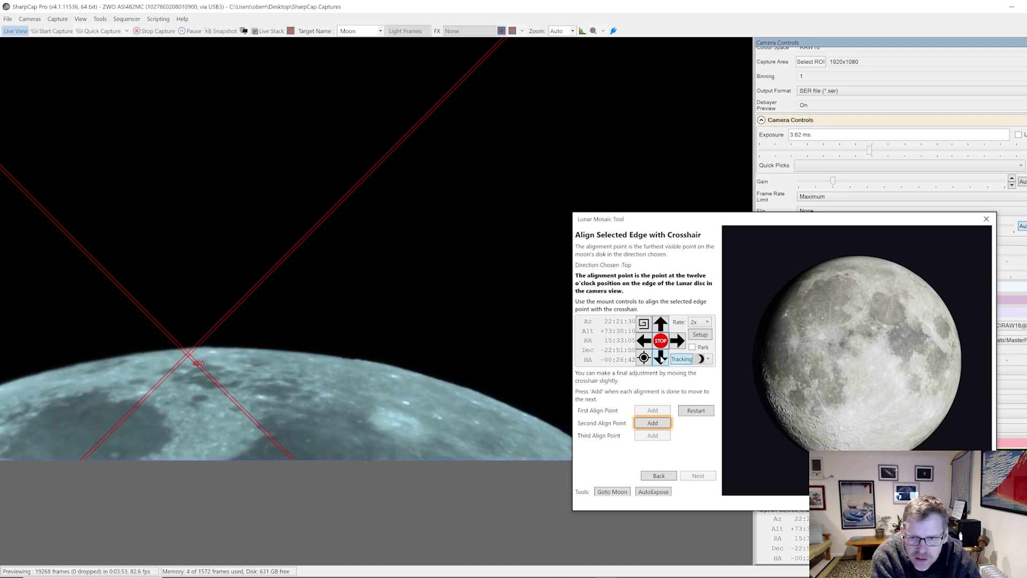
pyautogui.click(662, 356)
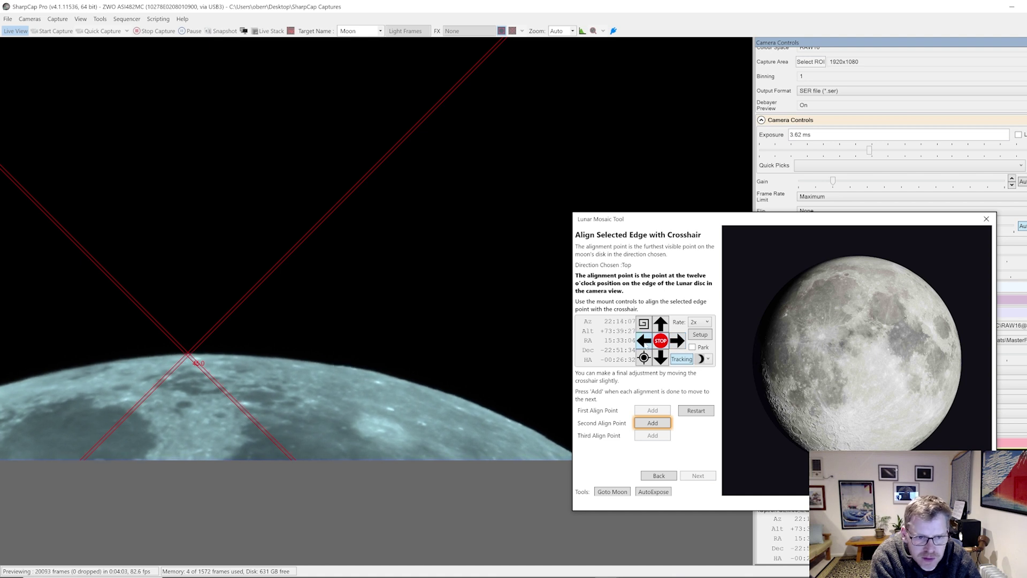
pyautogui.click(645, 341)
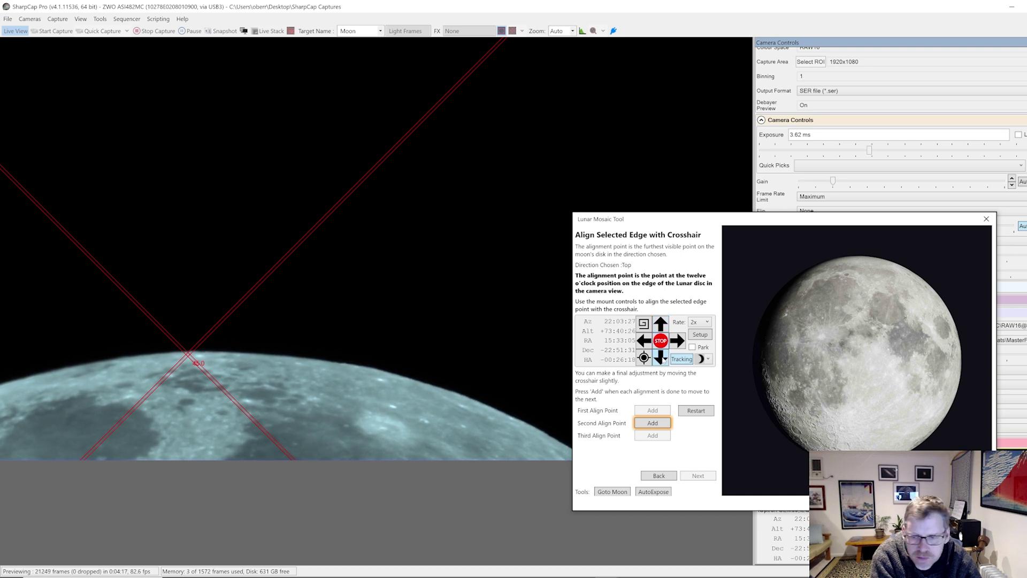
pyautogui.click(653, 423)
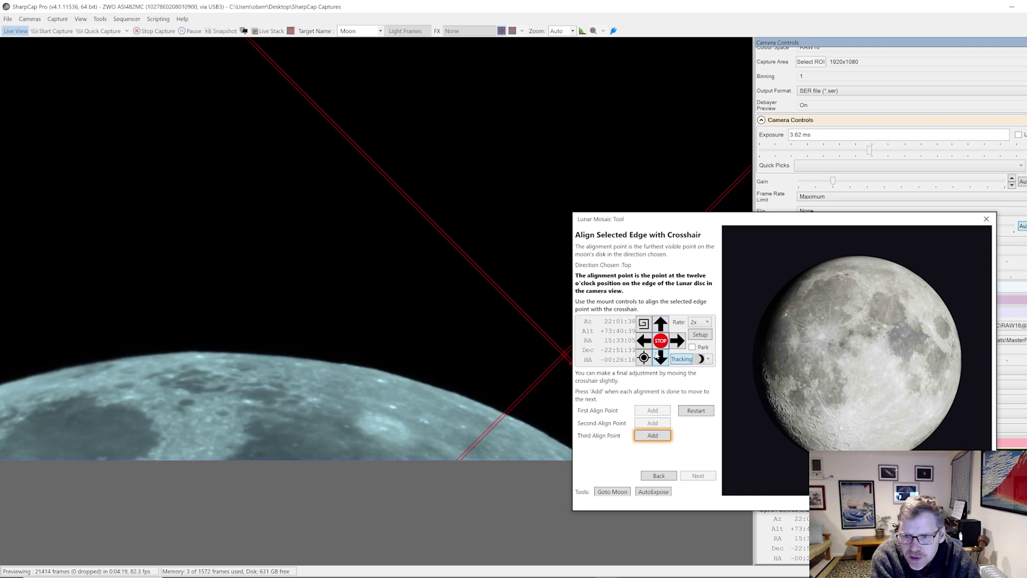
# - Bring the limb back to the crosshair and raise the slew rate to 8x
pyautogui.click(661, 325)
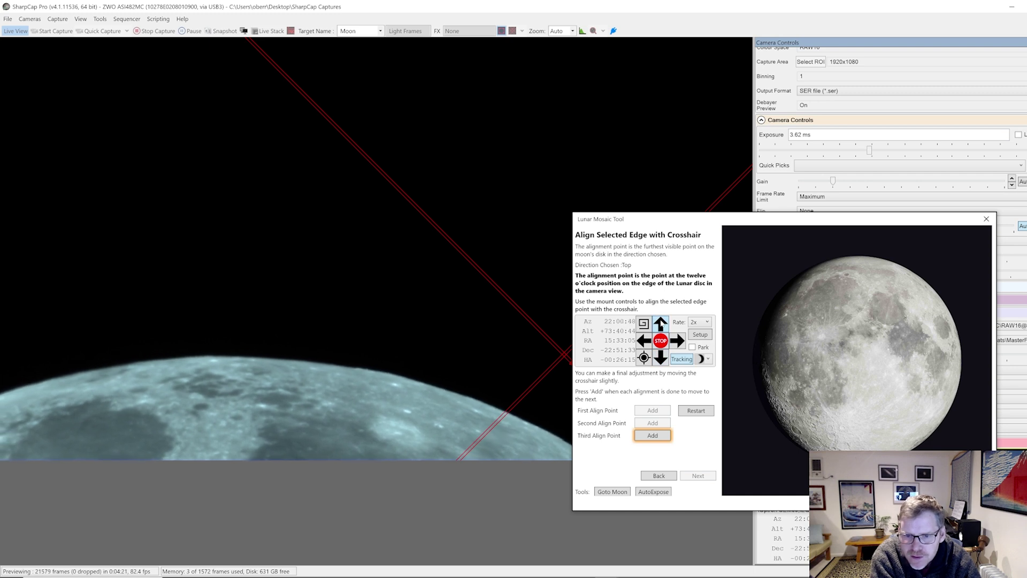
pyautogui.moveTo(642, 218); pyautogui.dragTo(697, 111)
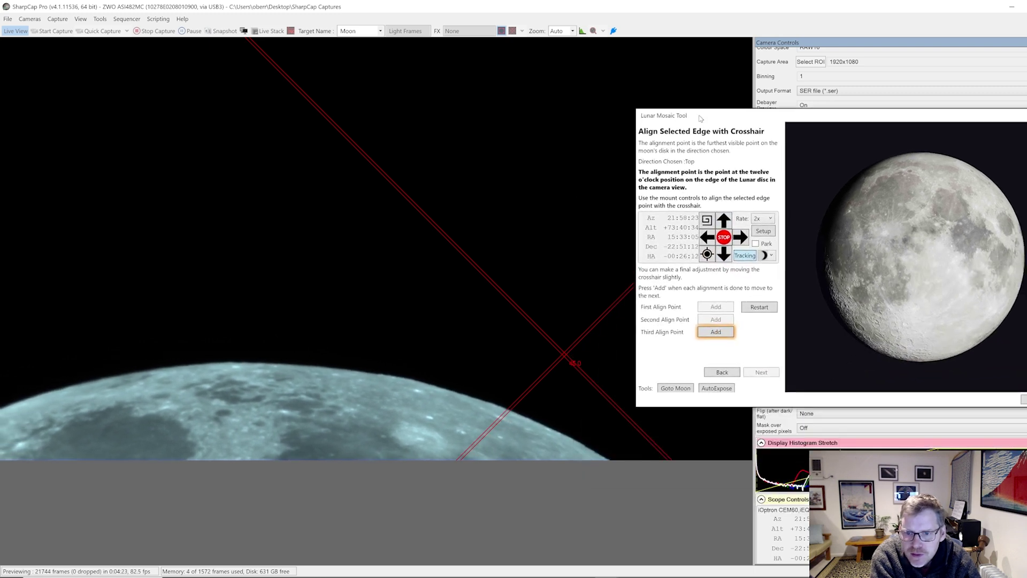
pyautogui.click(716, 216)
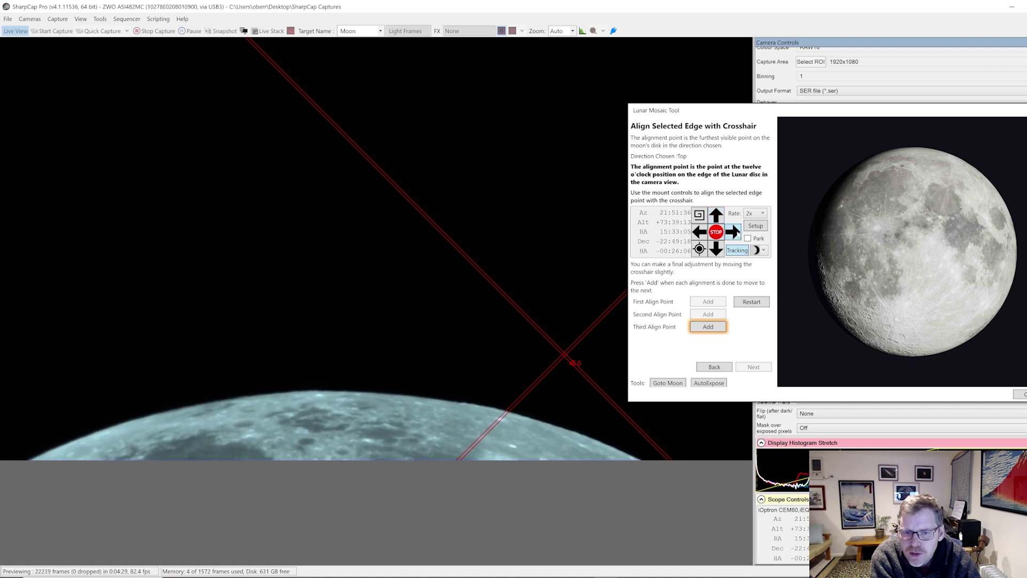
pyautogui.click(755, 213)
pyautogui.click(751, 243)
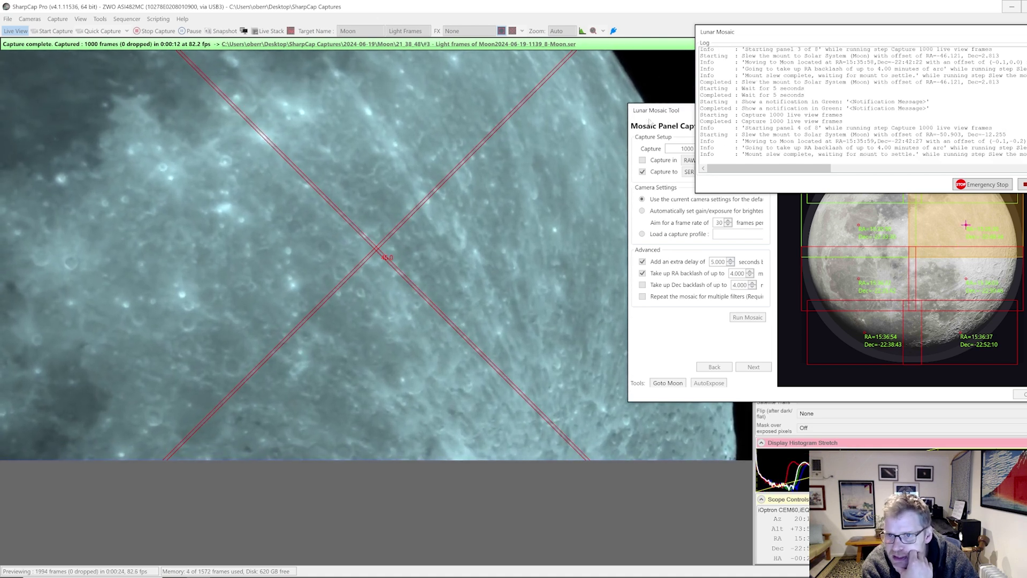
# - Keep the mosaic tool and log windows in view while all eight panels capture
pyautogui.moveTo(652, 115); pyautogui.dragTo(772, 236)
pyautogui.moveTo(749, 39); pyautogui.dragTo(793, 18)
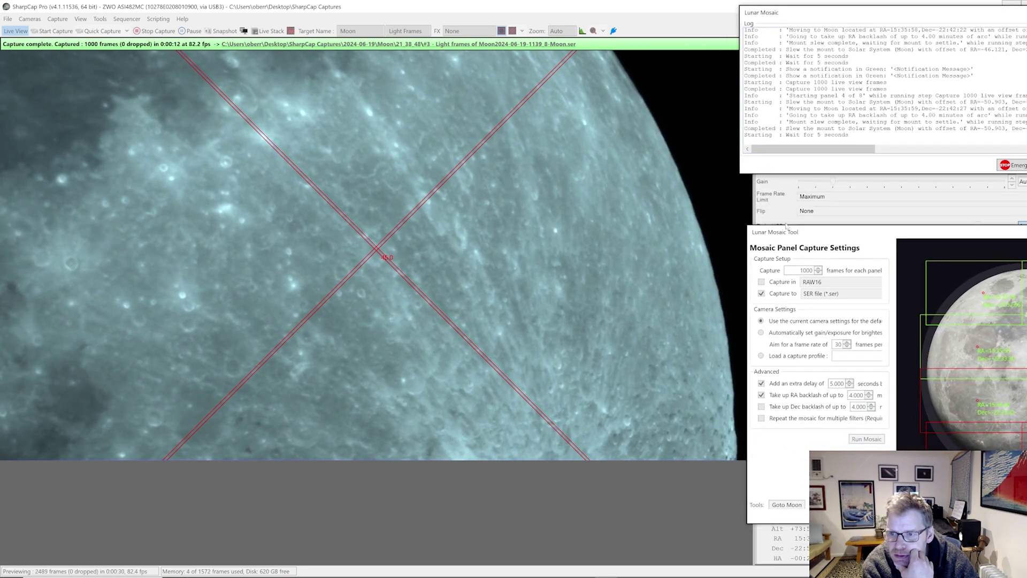
pyautogui.moveTo(794, 237); pyautogui.dragTo(823, 210)
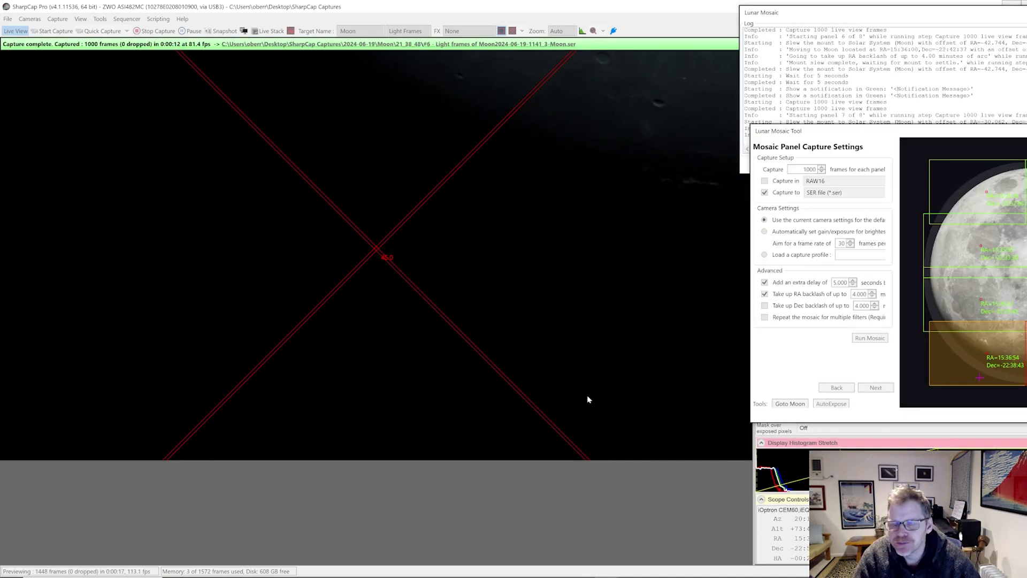
pyautogui.moveTo(857, 138); pyautogui.dragTo(702, 172)
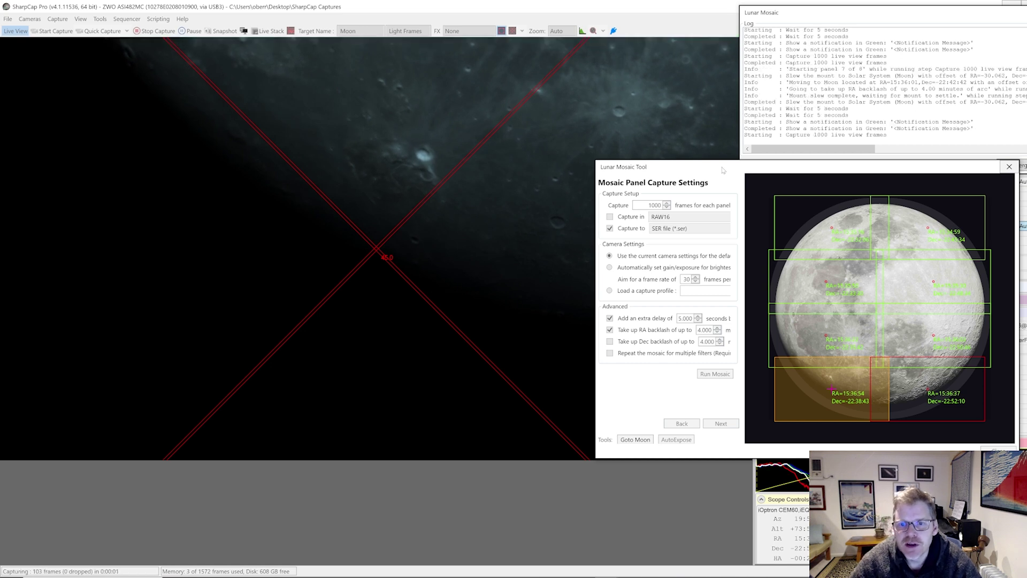
pyautogui.moveTo(720, 164); pyautogui.dragTo(165, 287)
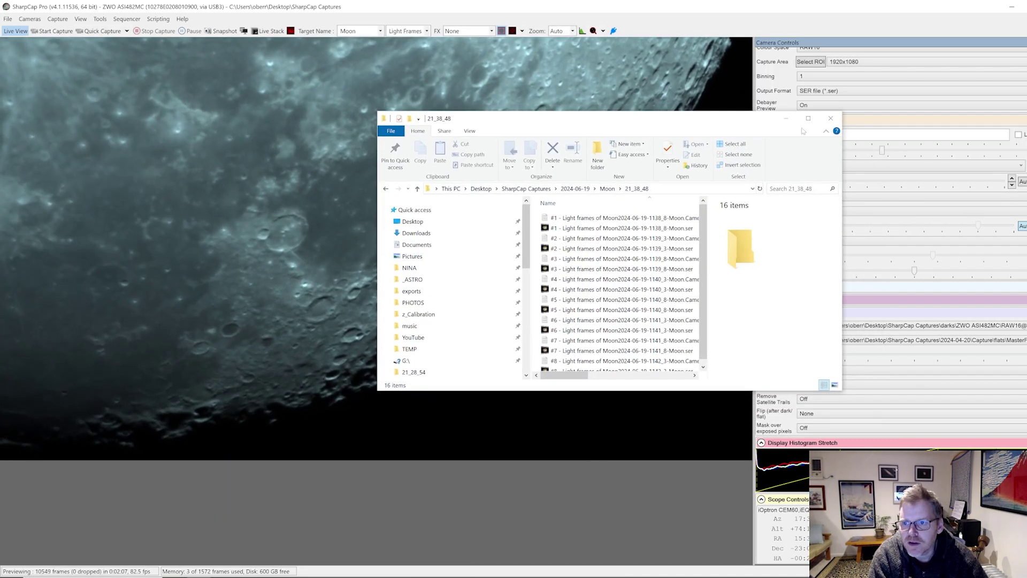
# - Maximize the 21_38_48 capture folder and play panel #1's SER file
pyautogui.press('super+Up')
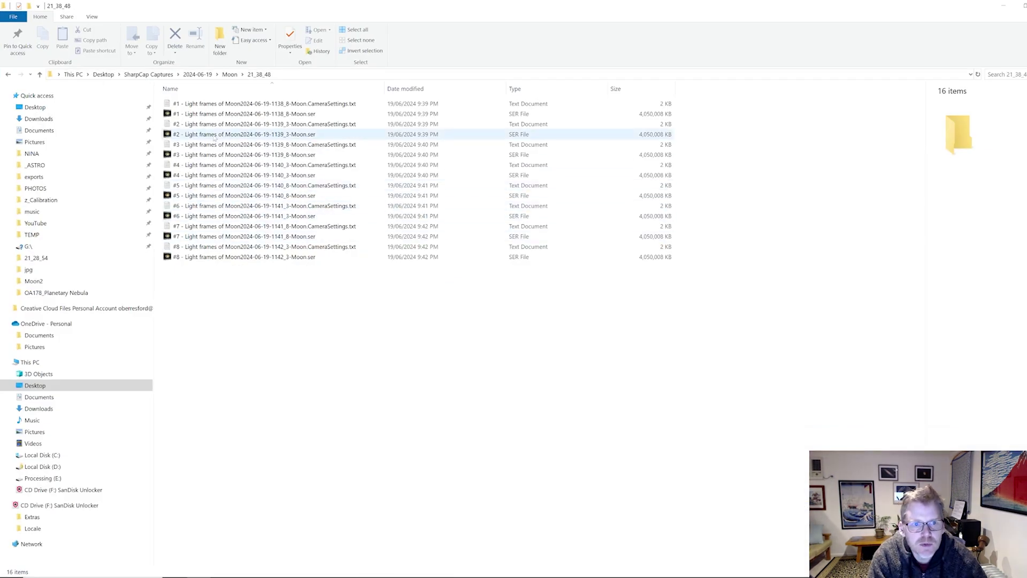
pyautogui.click(216, 114)
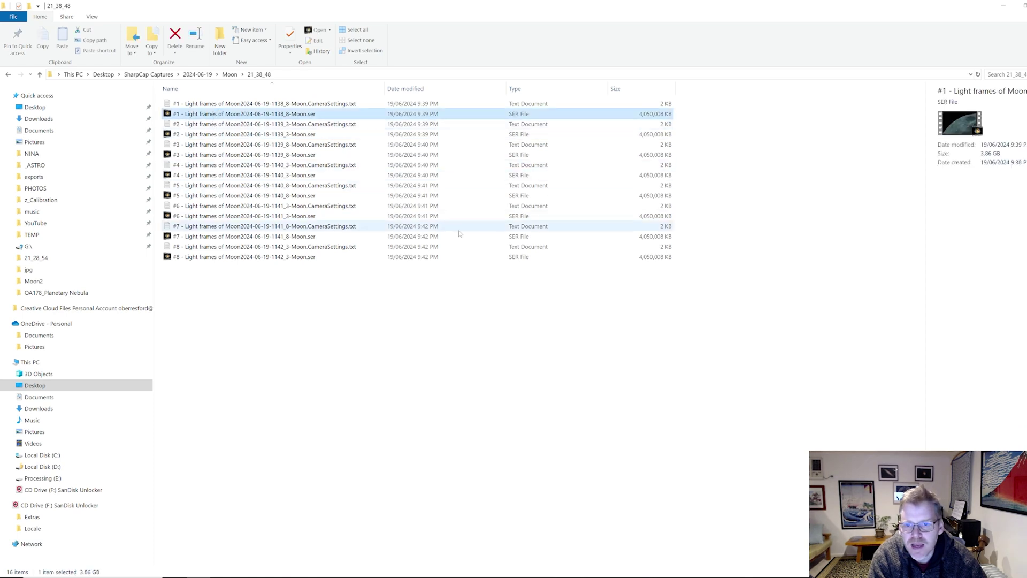
pyautogui.press('Return')
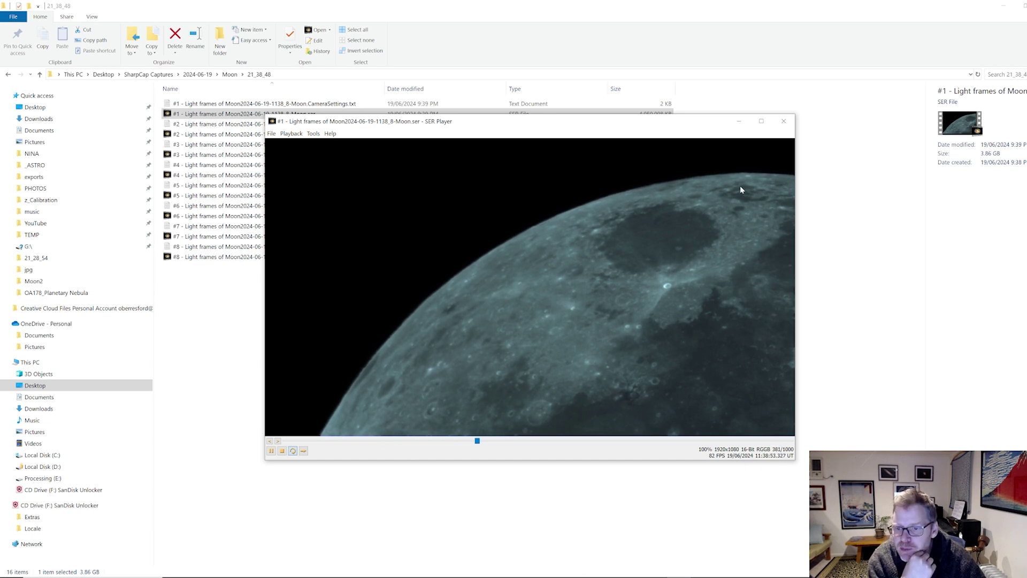
# - Close the #1 and #2 SER Player playbacks and open the #3 Moon capture
pyautogui.click(783, 122)
pyautogui.doubleClick(337, 135)
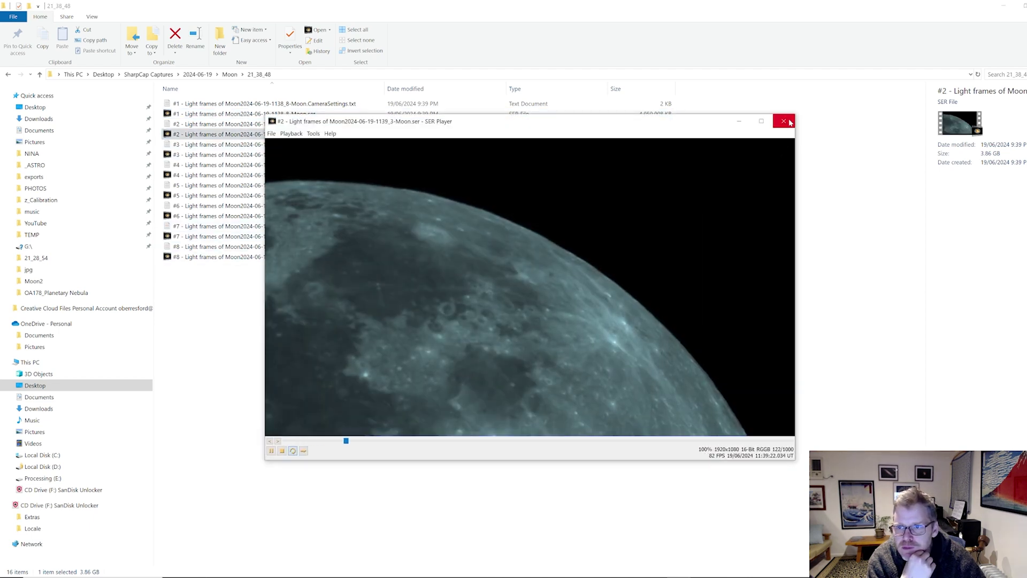
pyautogui.click(789, 122)
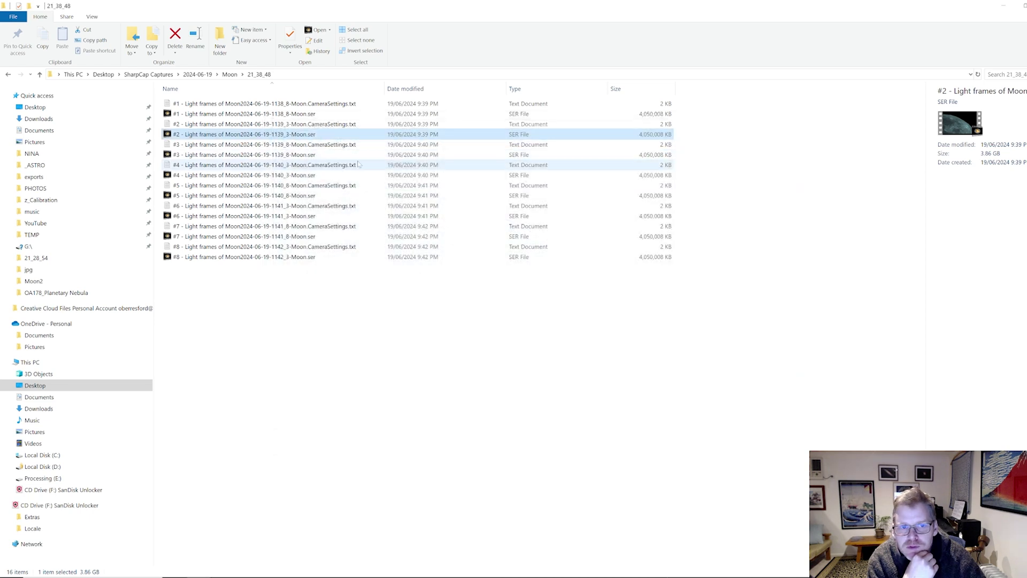
pyautogui.click(314, 155)
pyautogui.press('Return')
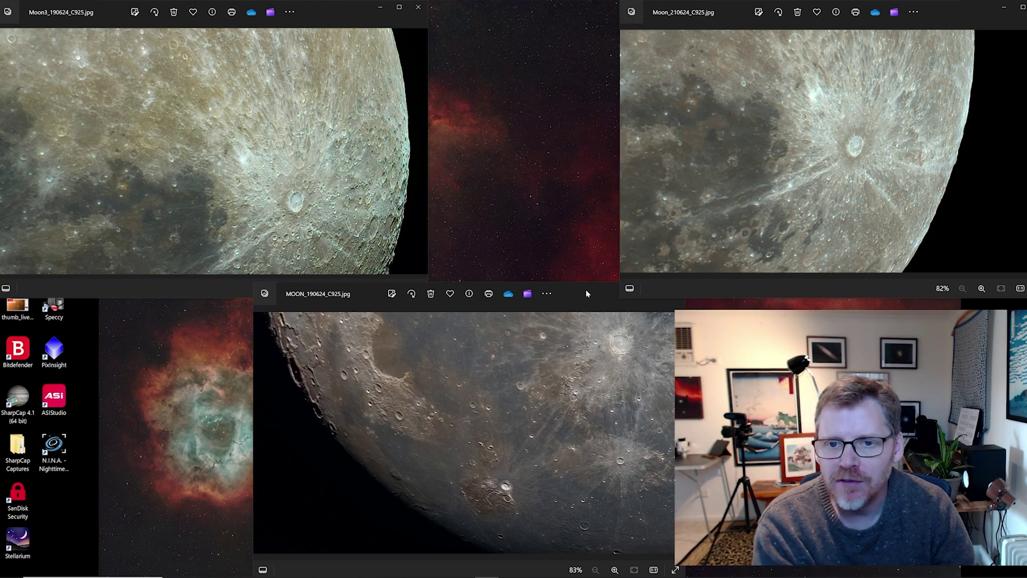
pyautogui.click(400, 8)
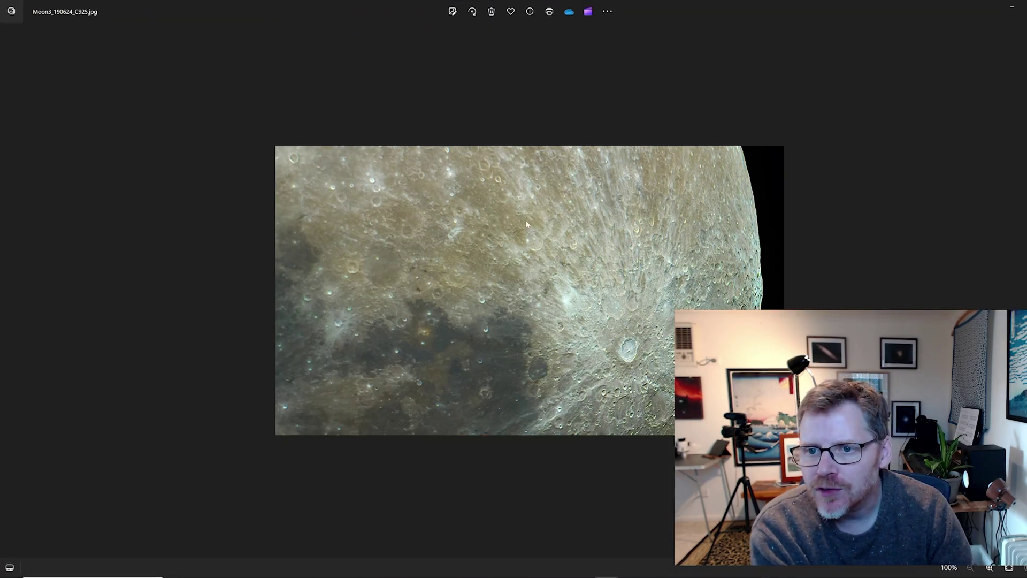
pyautogui.scroll(2, 527, 223)
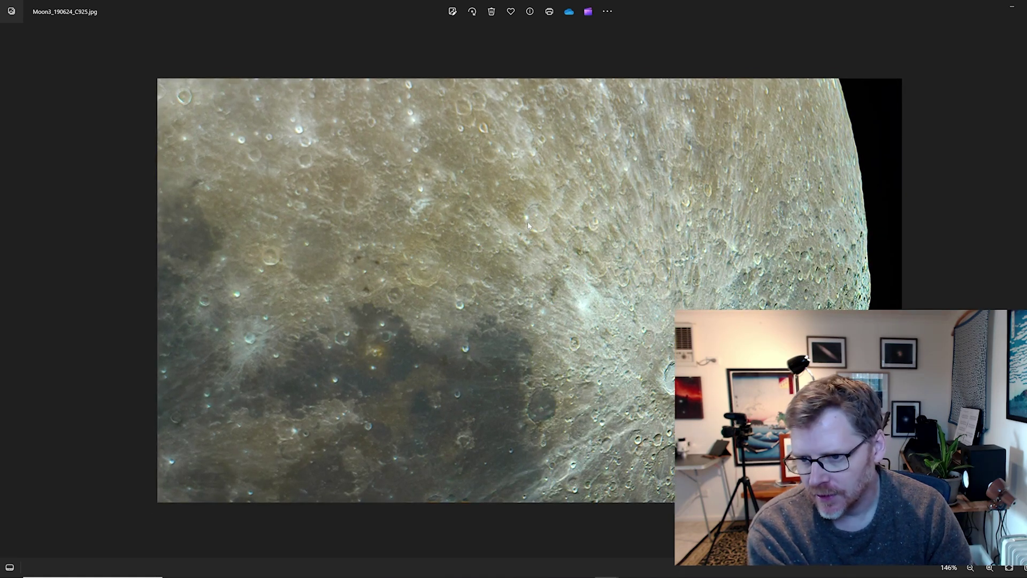
pyautogui.scroll(-1, 527, 221)
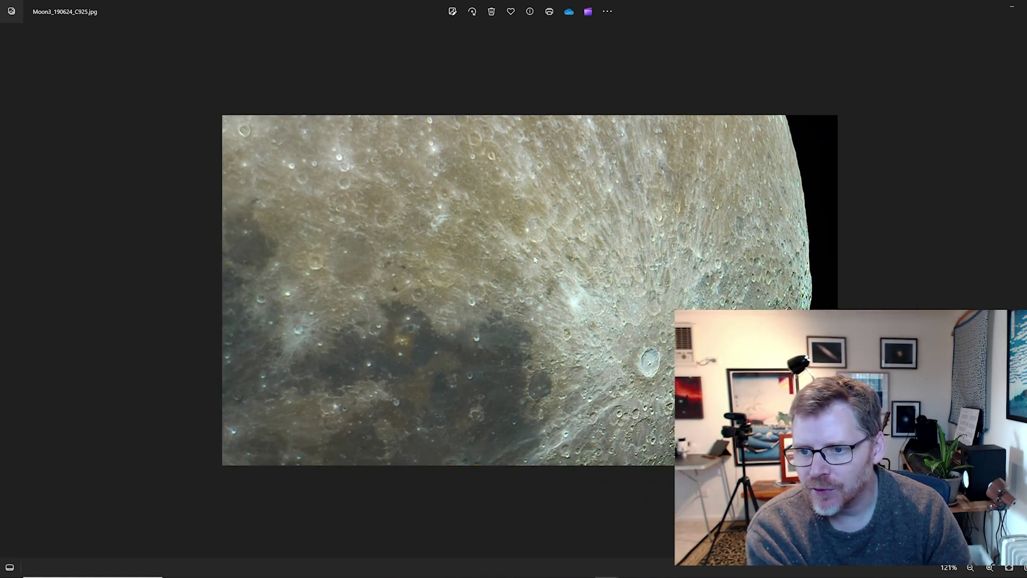
pyautogui.scroll(-1, 534, 259)
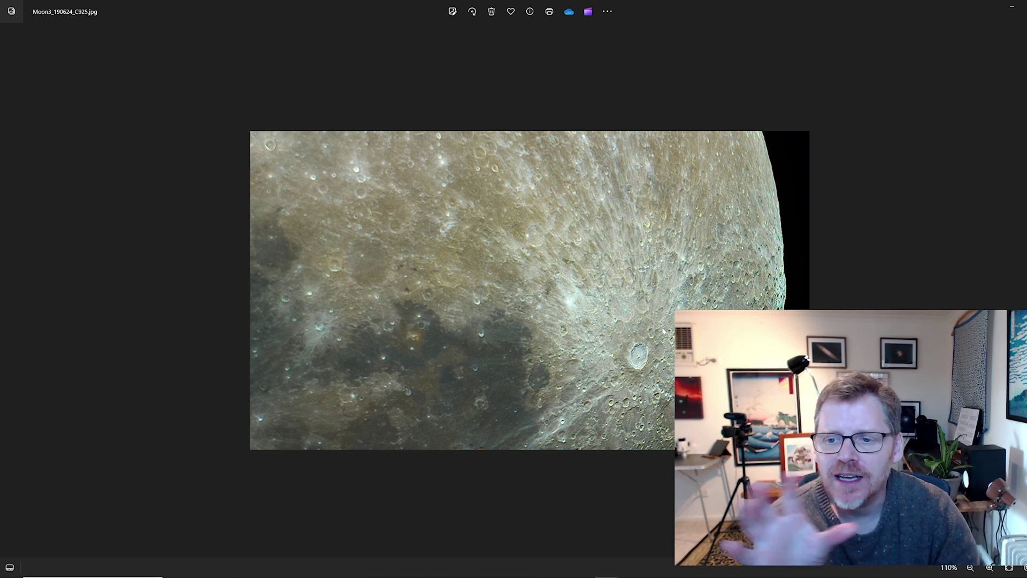
pyautogui.scroll(1, 638, 316)
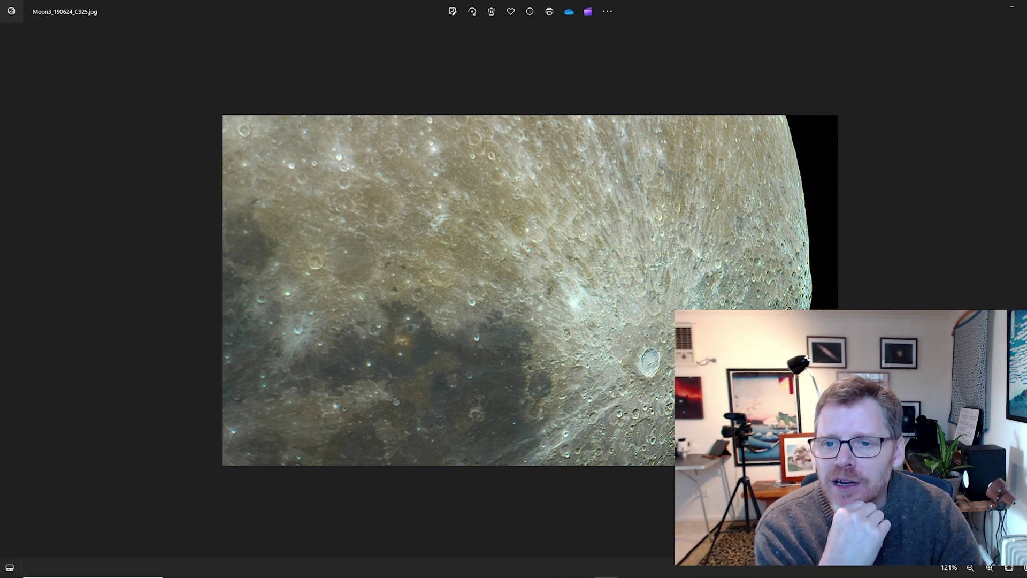
pyautogui.scroll(2, 798, 267)
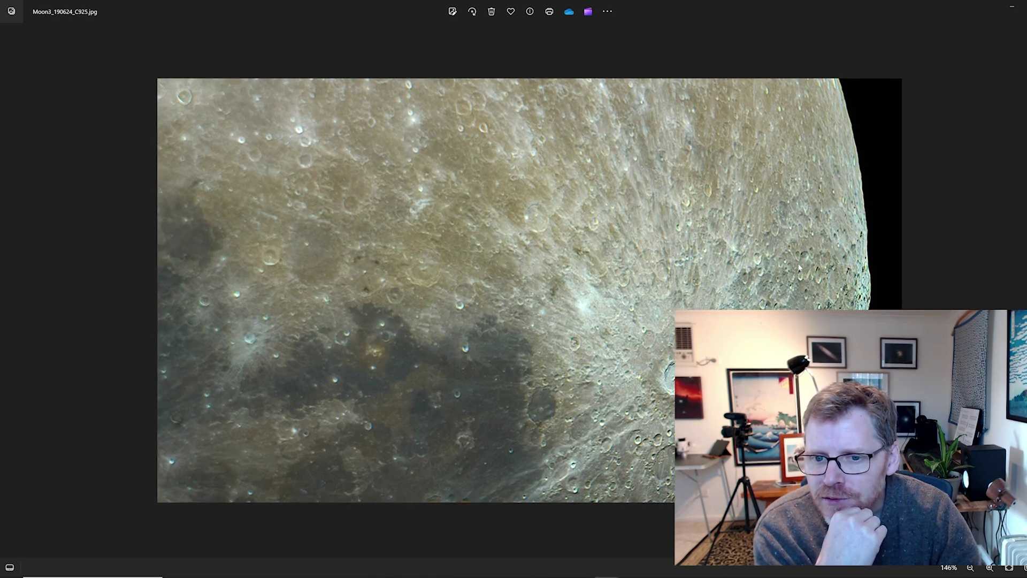
pyautogui.scroll(1, 800, 268)
pyautogui.scroll(-3, 818, 238)
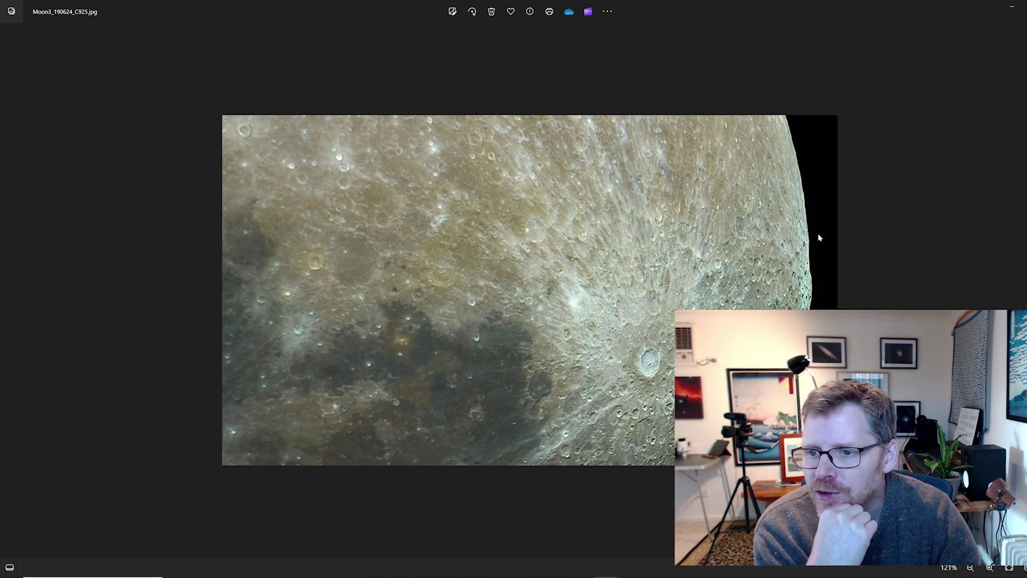
pyautogui.scroll(-1, 818, 238)
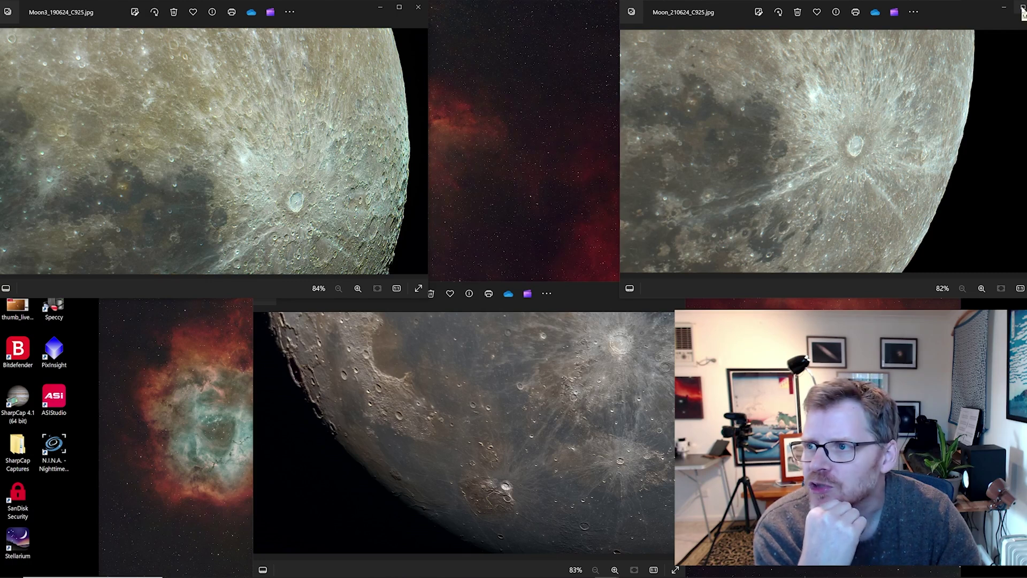
# - Maximize the Moon_210624 photo, zoom in to inspect it, then restore the window
pyautogui.click(1022, 7)
pyautogui.scroll(3, 623, 288)
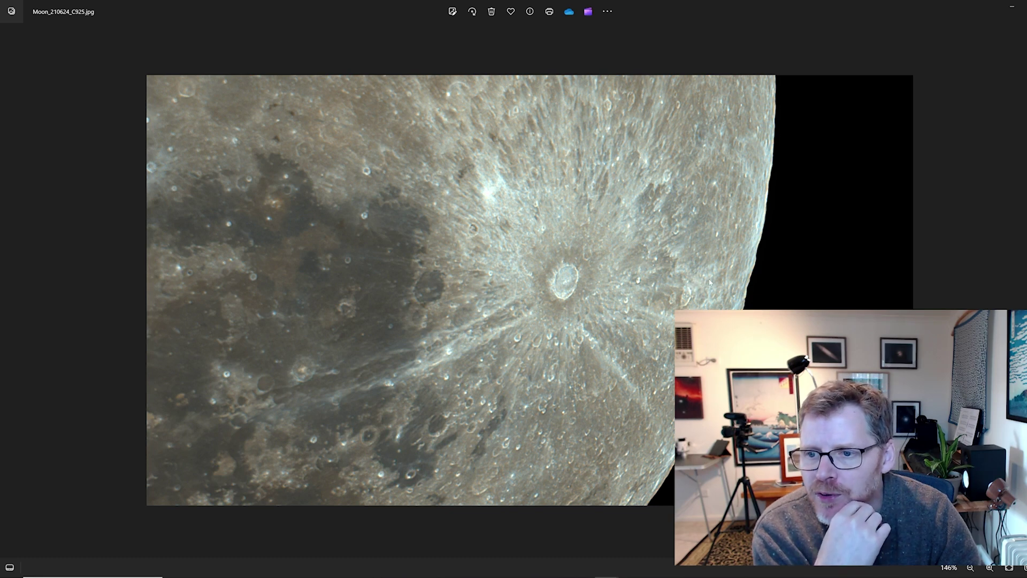
pyautogui.scroll(1, 705, 281)
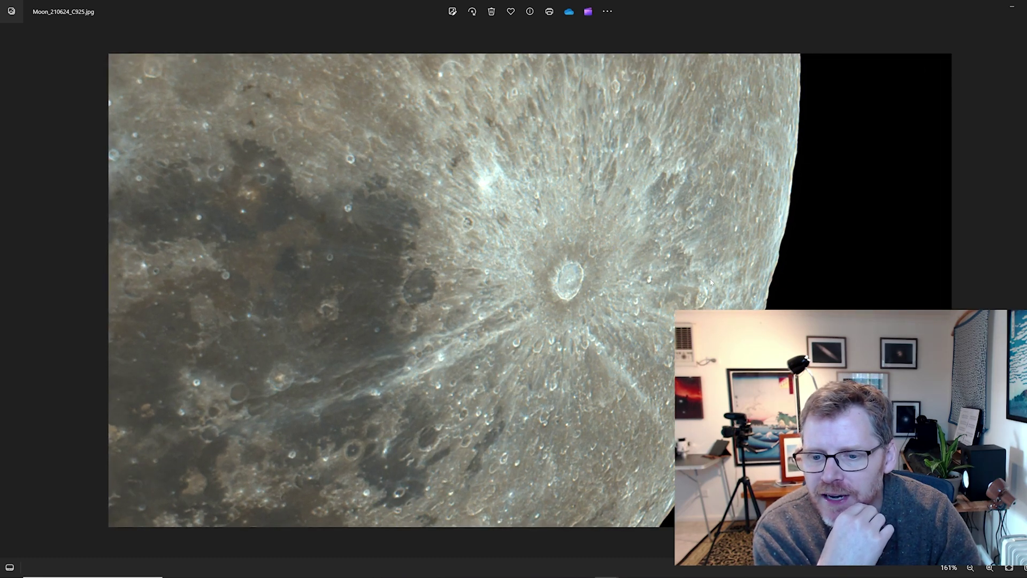
pyautogui.scroll(-2, 710, 281)
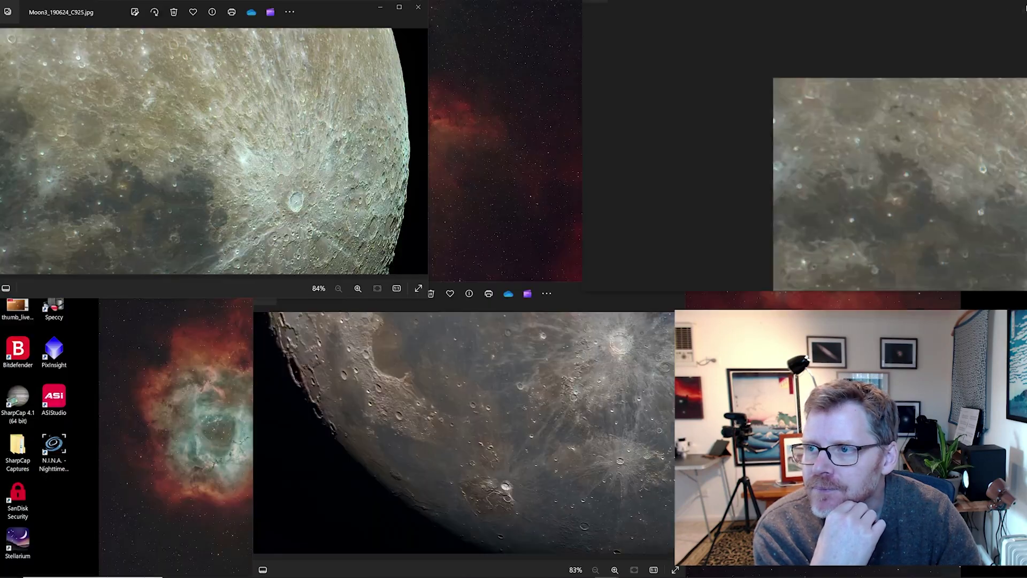
pyautogui.click(1015, 9)
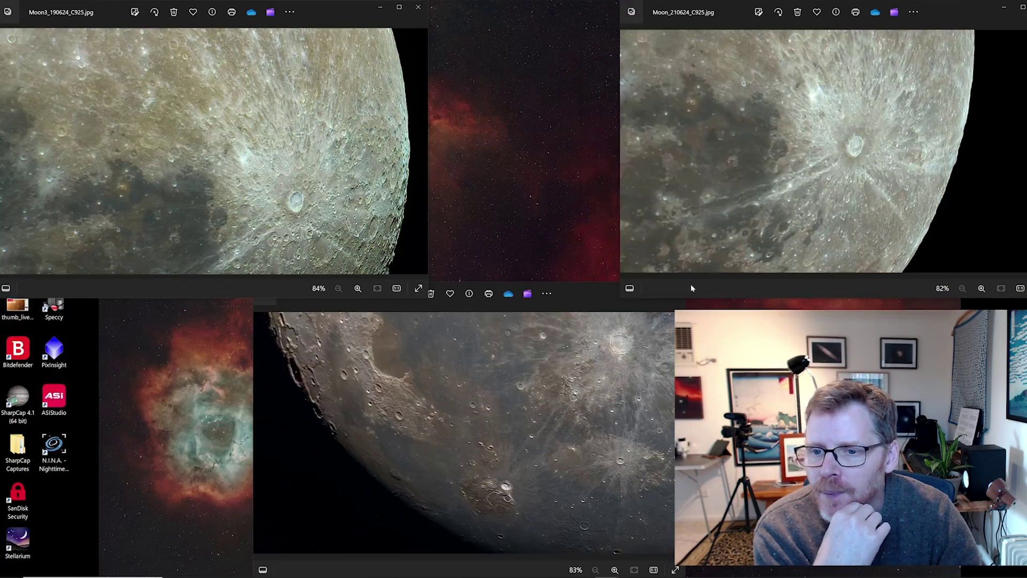
# - Bring MOON_190624 forward, maximize and zoom to inspect it, then restore and nudge it
pyautogui.click(592, 292)
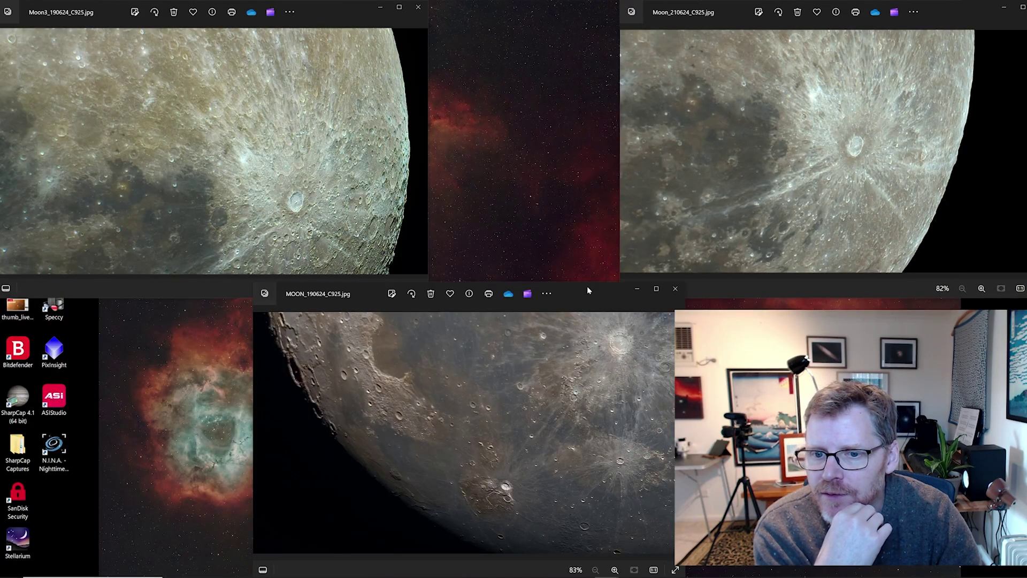
pyautogui.click(656, 290)
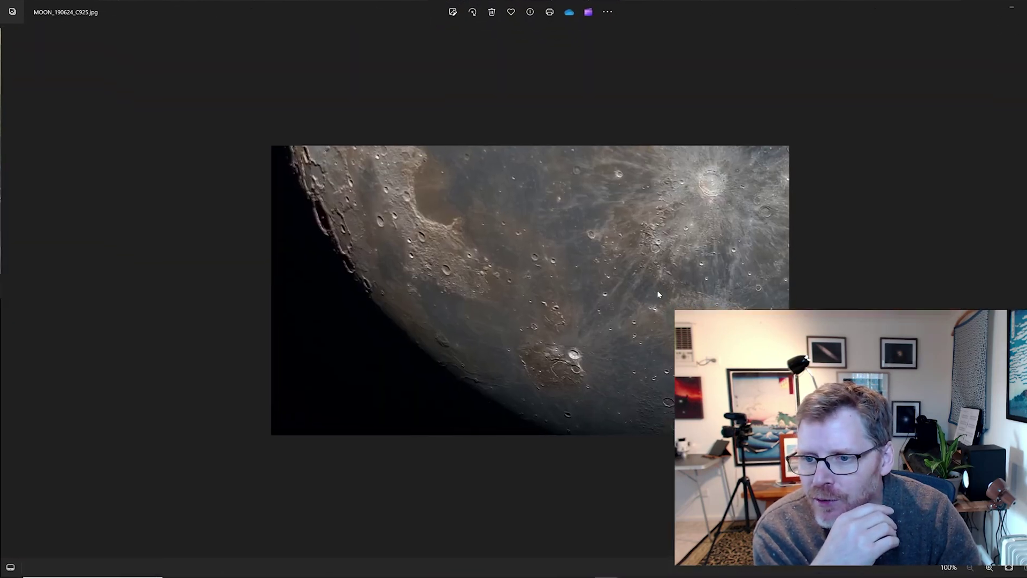
pyautogui.scroll(1, 604, 275)
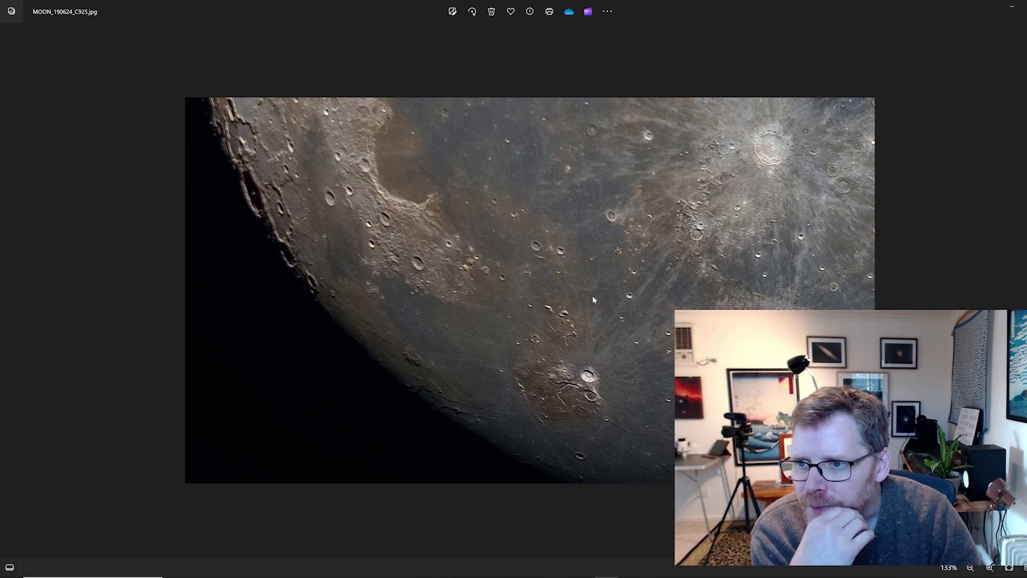
pyautogui.scroll(-1, 593, 300)
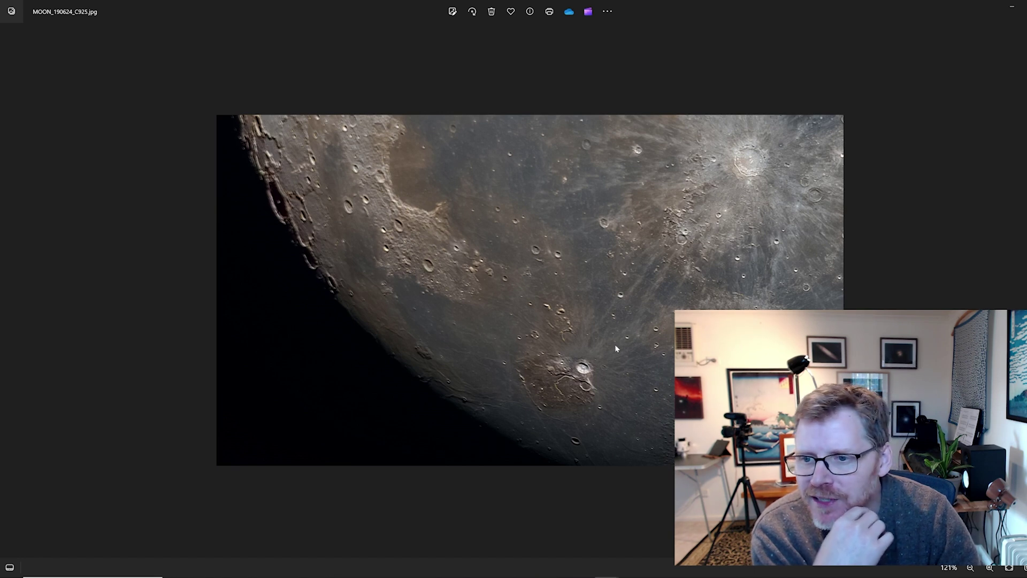
pyautogui.scroll(-2, 618, 345)
pyautogui.scroll(3, 647, 251)
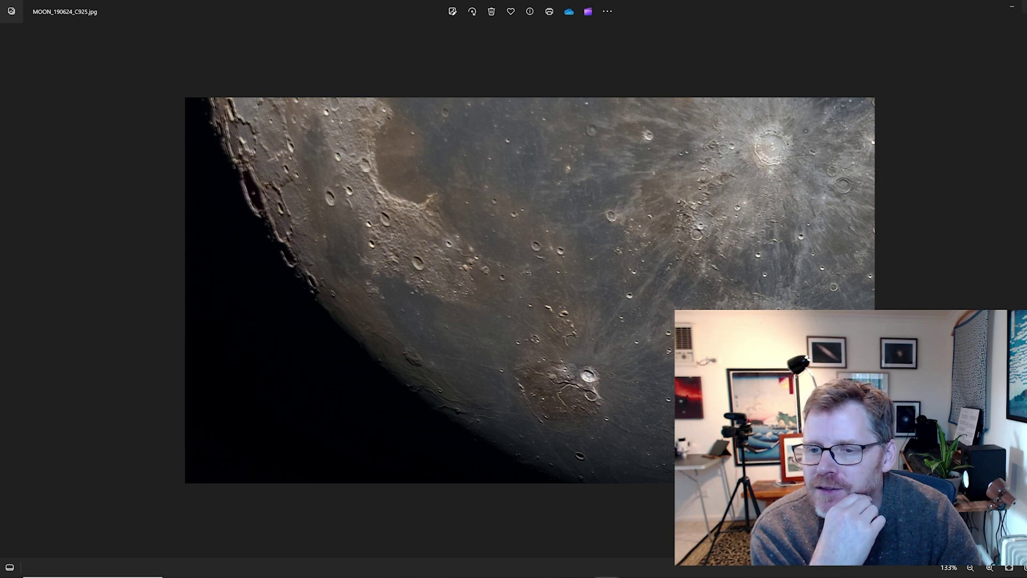
pyautogui.click(1023, 7)
pyautogui.moveTo(577, 288); pyautogui.dragTo(578, 291)
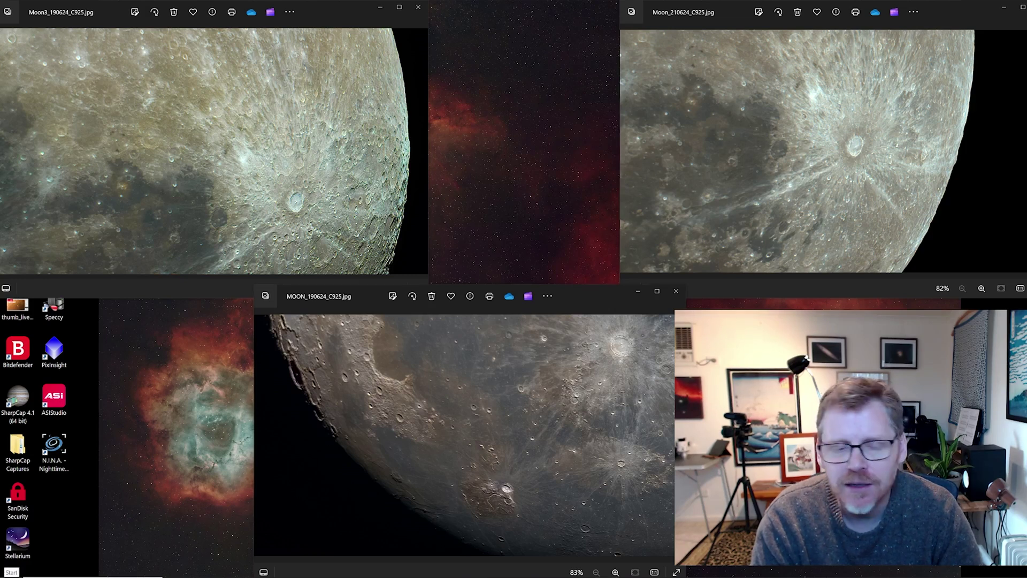
# - Launch Image Composite Editor from the Start menu's Recently added list and move its window lower
pyautogui.click(7, 576)
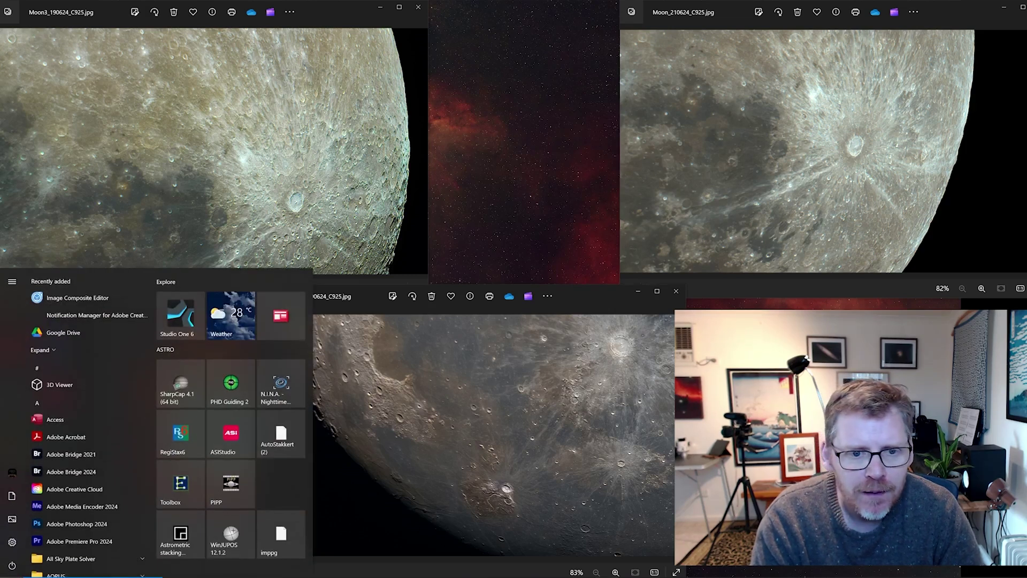
pyautogui.click(69, 297)
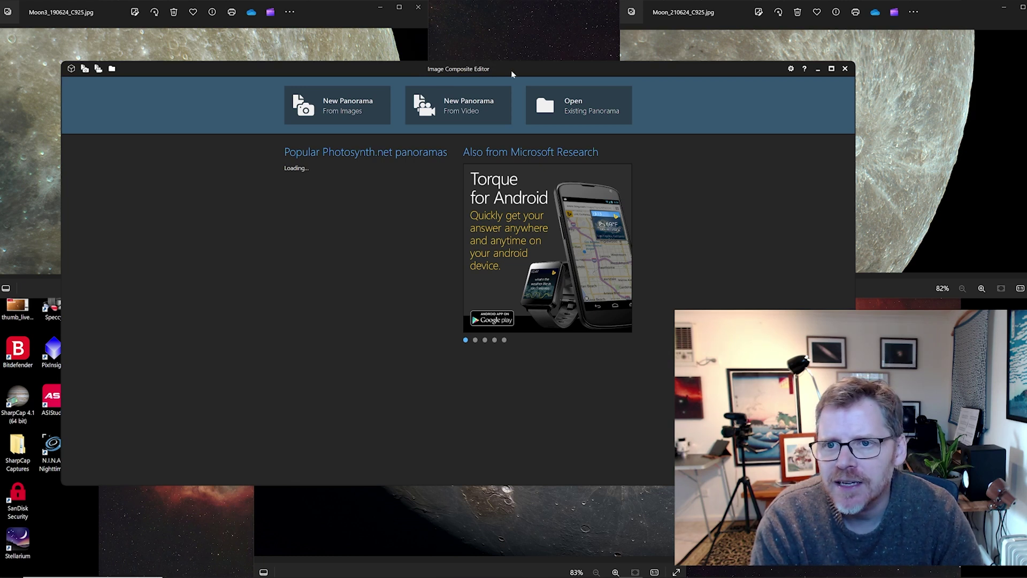
pyautogui.moveTo(512, 70); pyautogui.dragTo(530, 138)
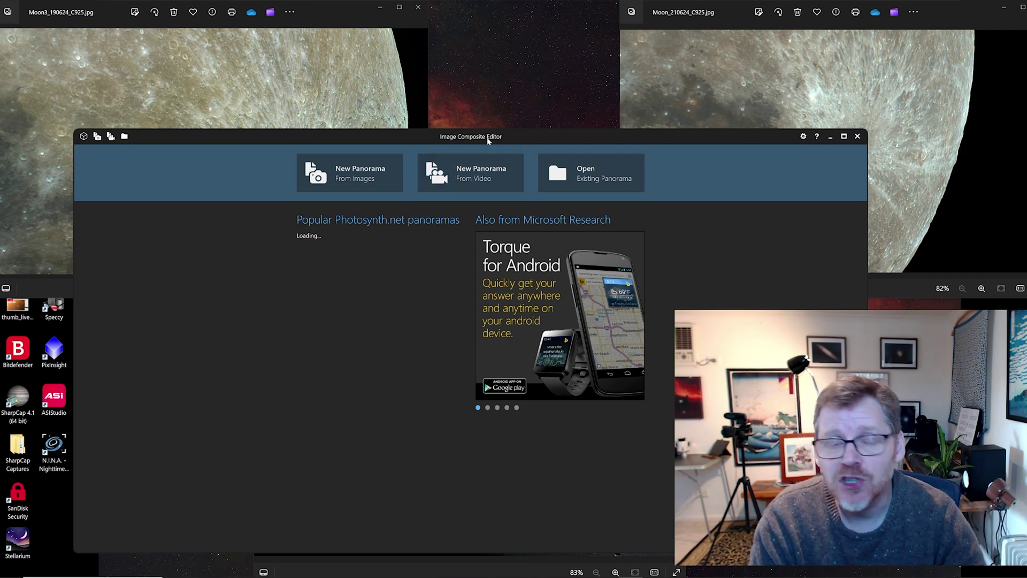
pyautogui.click(859, 138)
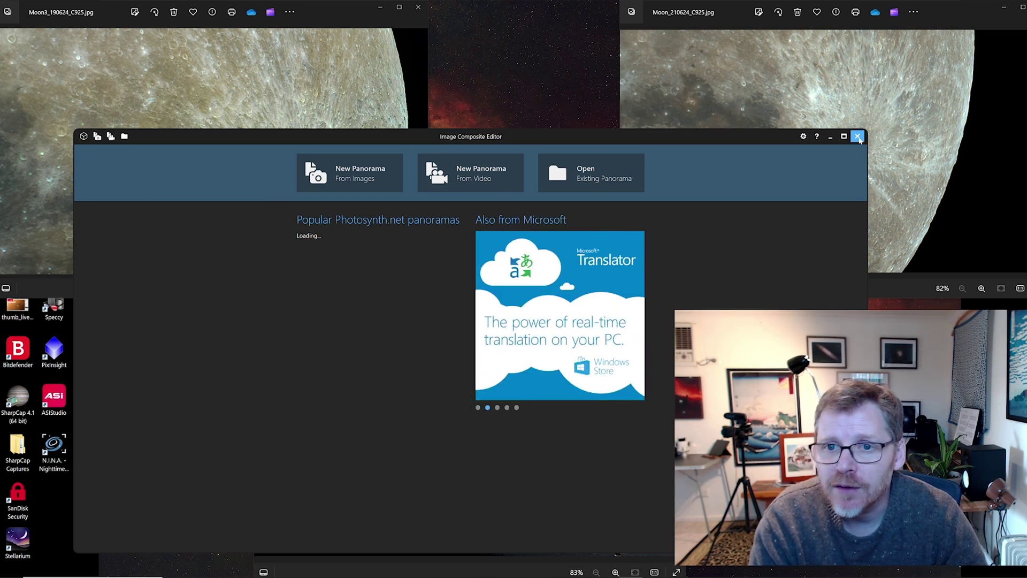
# - Close Image Composite Editor, leaving MOON_190624_C925.jpg in front of the tiled photos
pyautogui.click(858, 137)
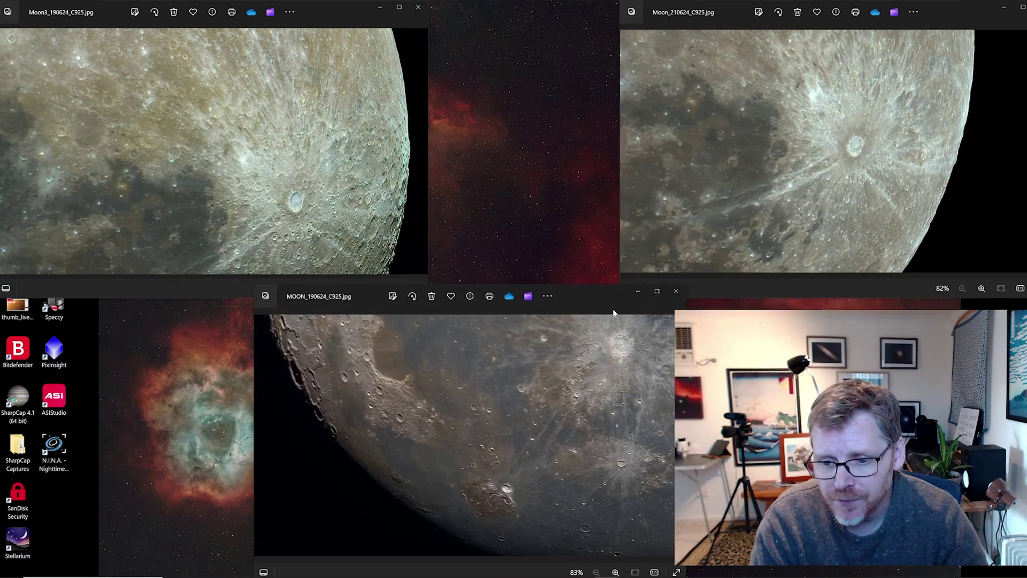